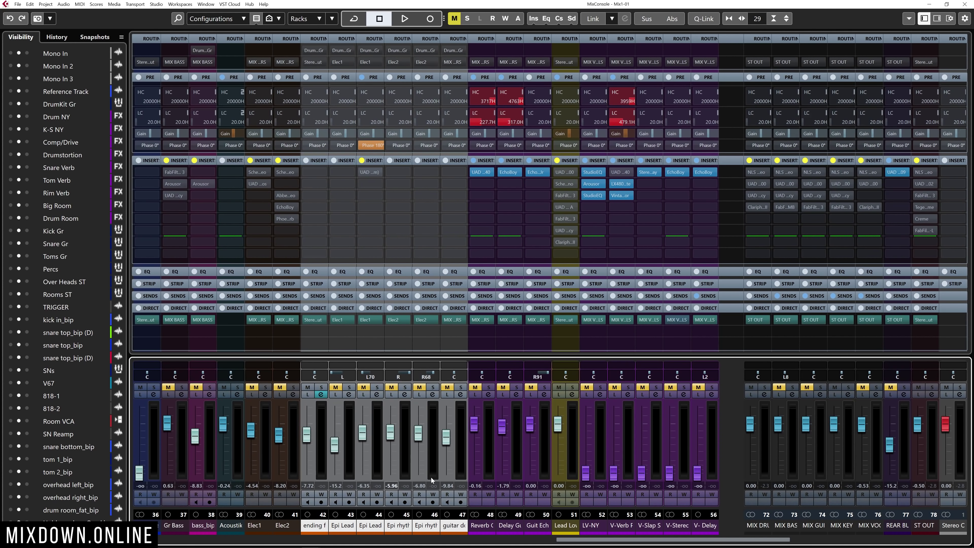
- Add a stereo group channel named GROUP1, routed to Stereo Out, for the selected guitar channels
right_click(370, 415)
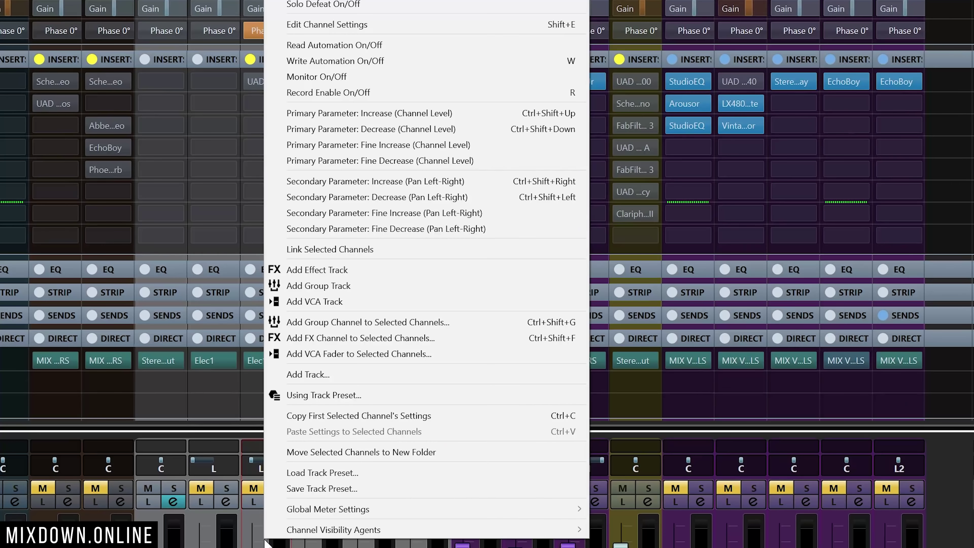
click(334, 322)
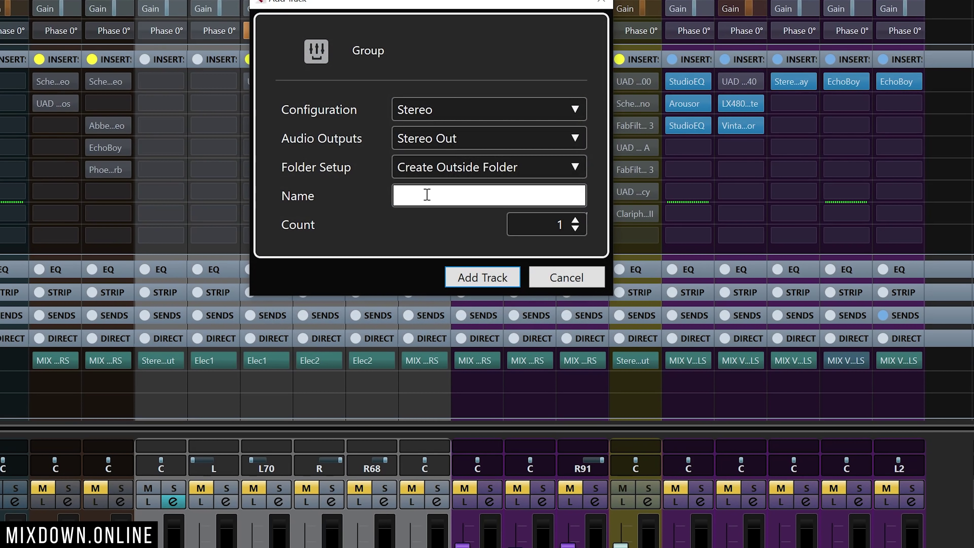
text(GOU)
key(BackSpace)
key(BackSpace)
key(BackSpace)
text(G)
key(BackSpace)
text(GROUP1)
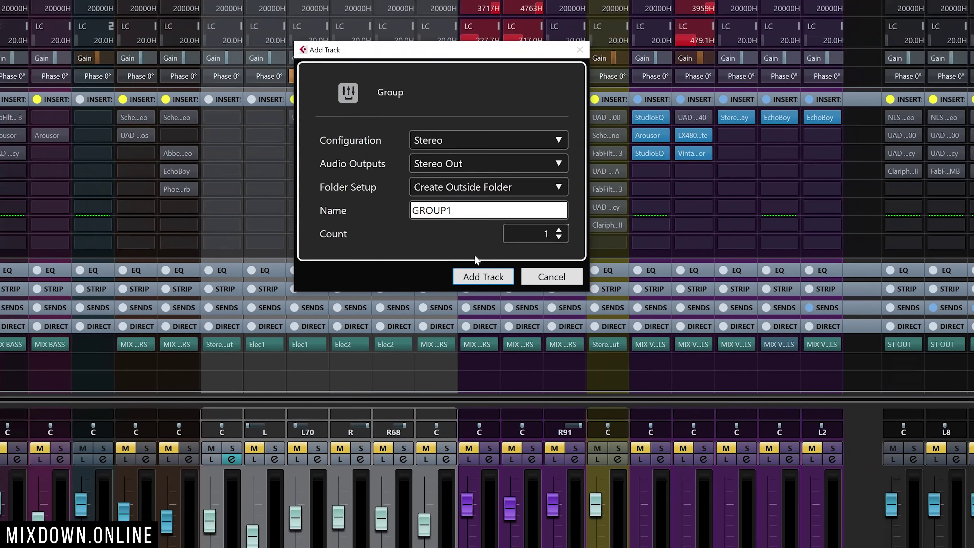
click(479, 279)
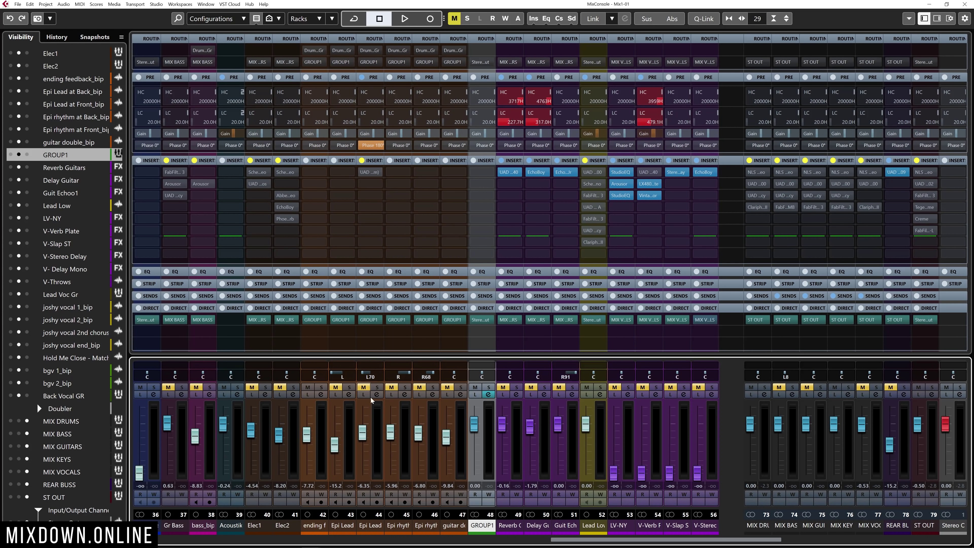
- Review the output routing of the six guitar channels and select the GROUP1 channel
click(313, 525)
shift+click(448, 529)
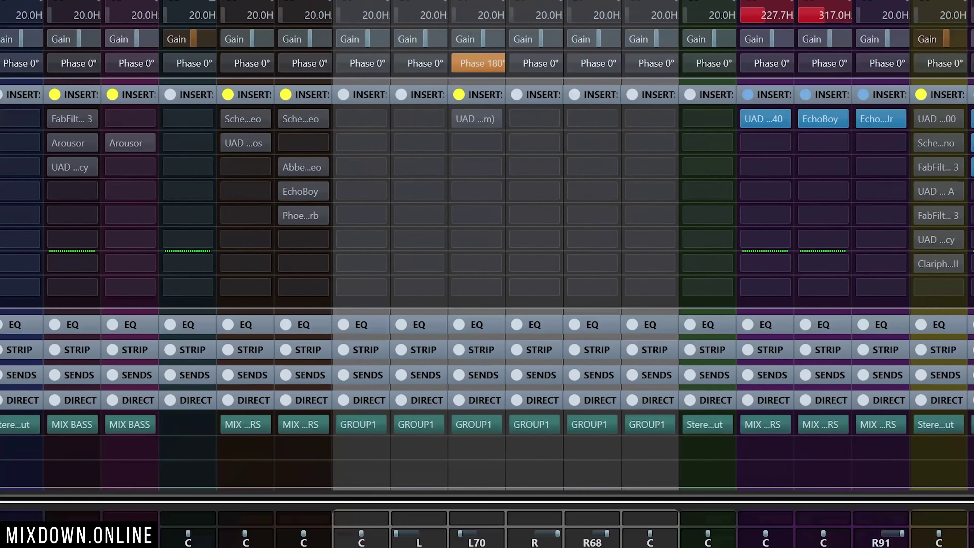
click(532, 528)
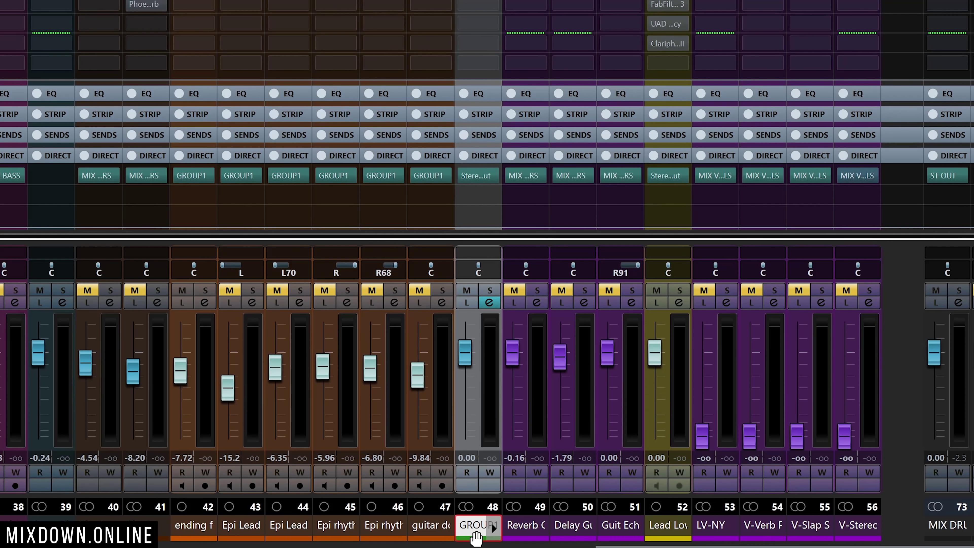
- Unmute the muted guitar channels feeding GROUP1 and toggle the group's solo
click(490, 290)
click(489, 290)
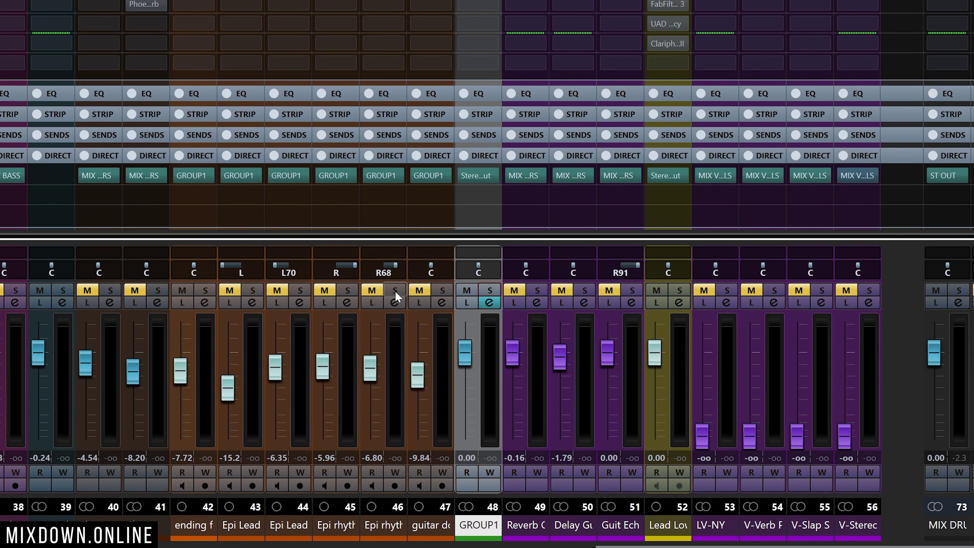
click(419, 290)
drag(371, 290, 230, 290)
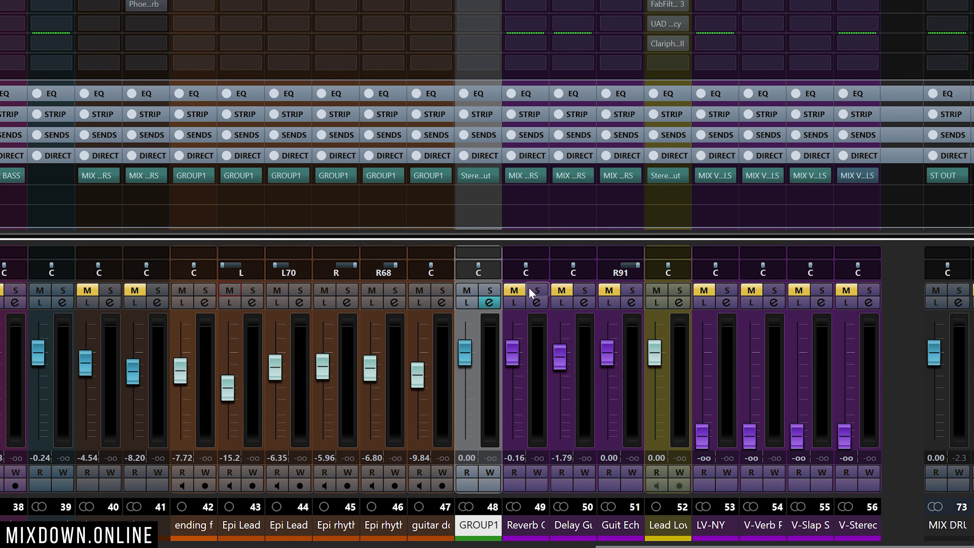
click(491, 290)
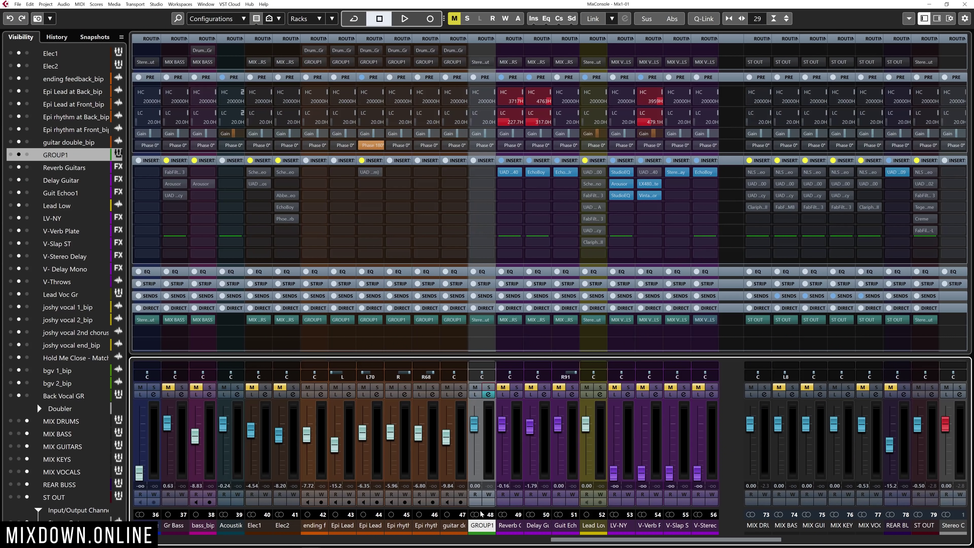
- Add a second stereo group track named GROUP2, output to Stereo Out and created outside the folder
right_click(482, 375)
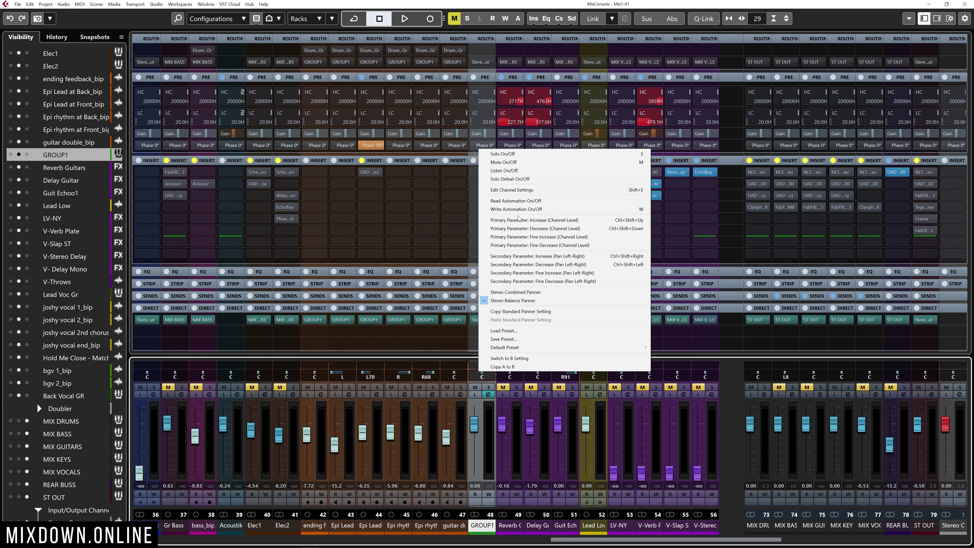
right_click(490, 435)
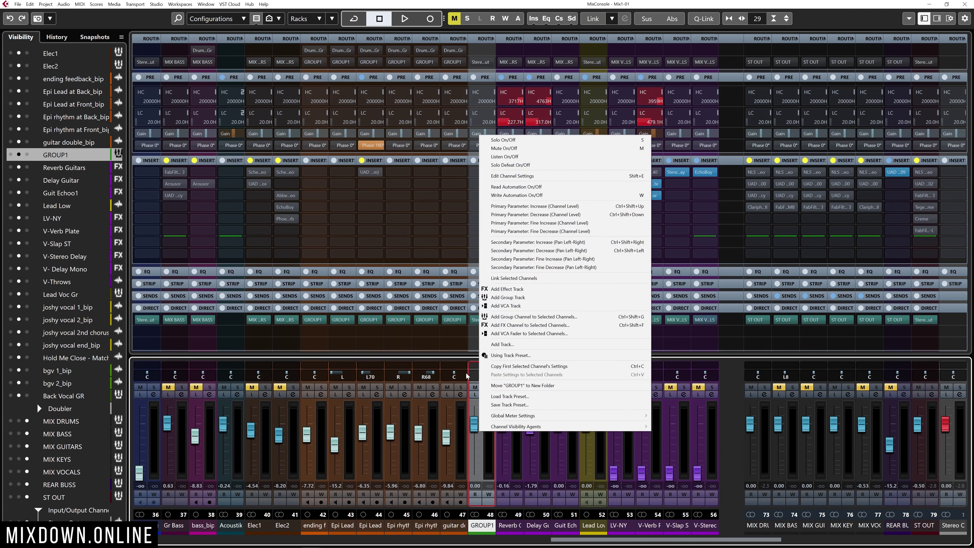
click(499, 298)
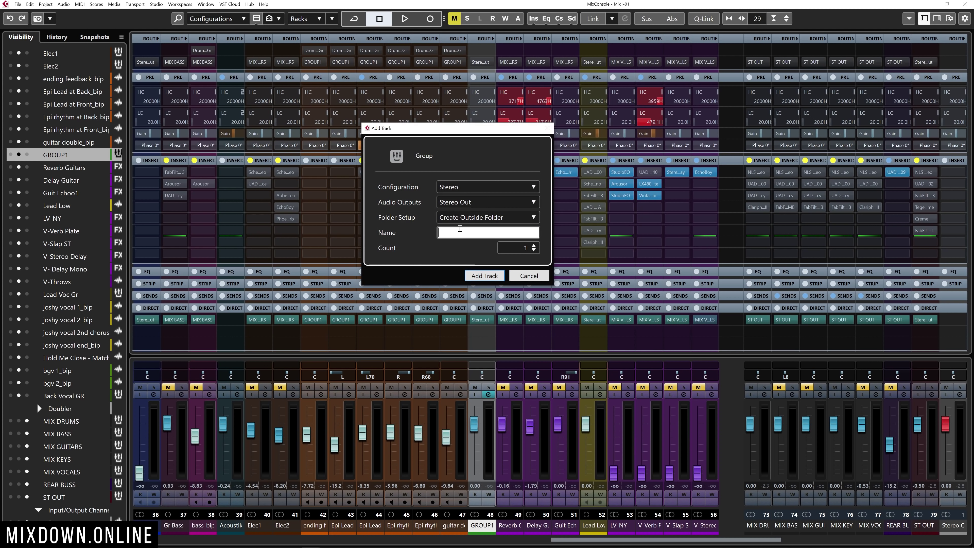
text(GROUP2)
click(496, 275)
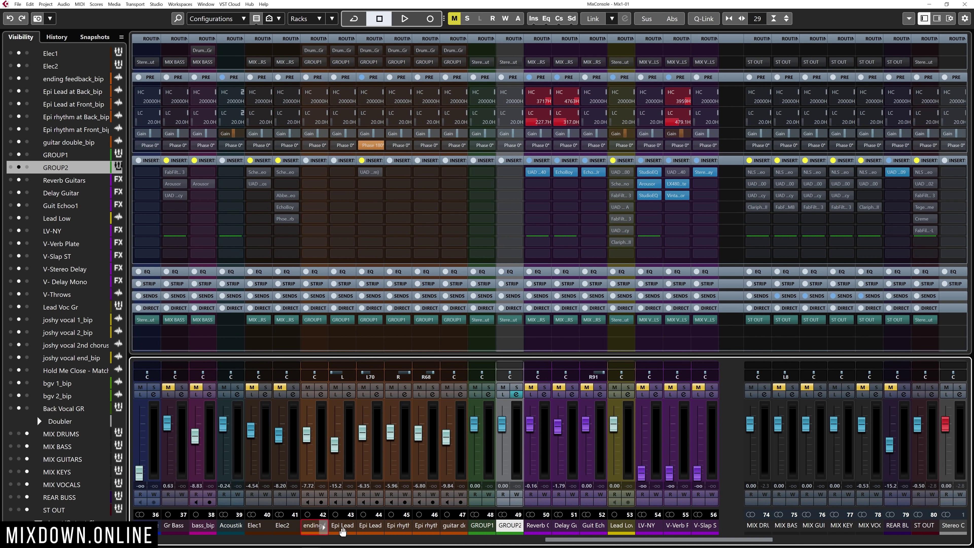
- Select the six guitar channels from the ending feedback to the guitar double and enable Q-Link
click(315, 526)
click(448, 529)
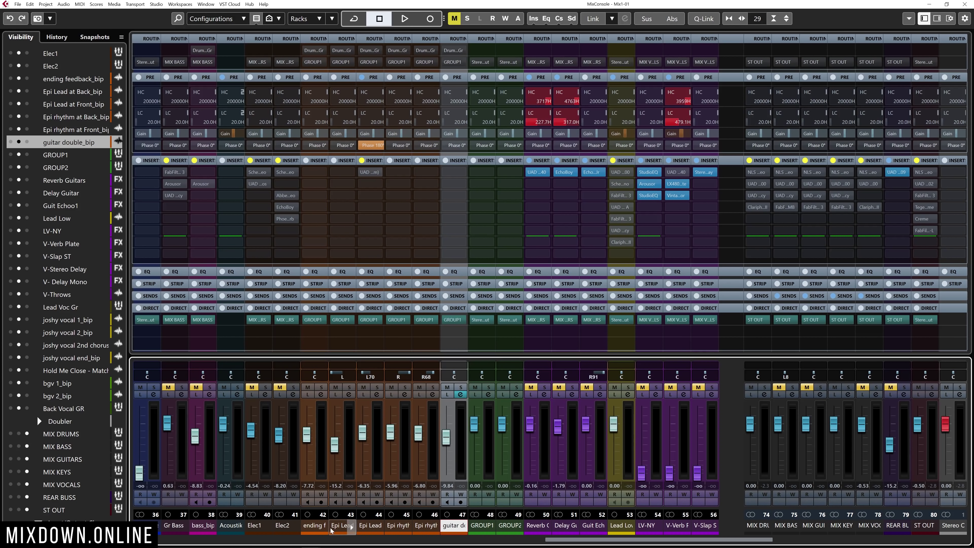
shift+click(309, 527)
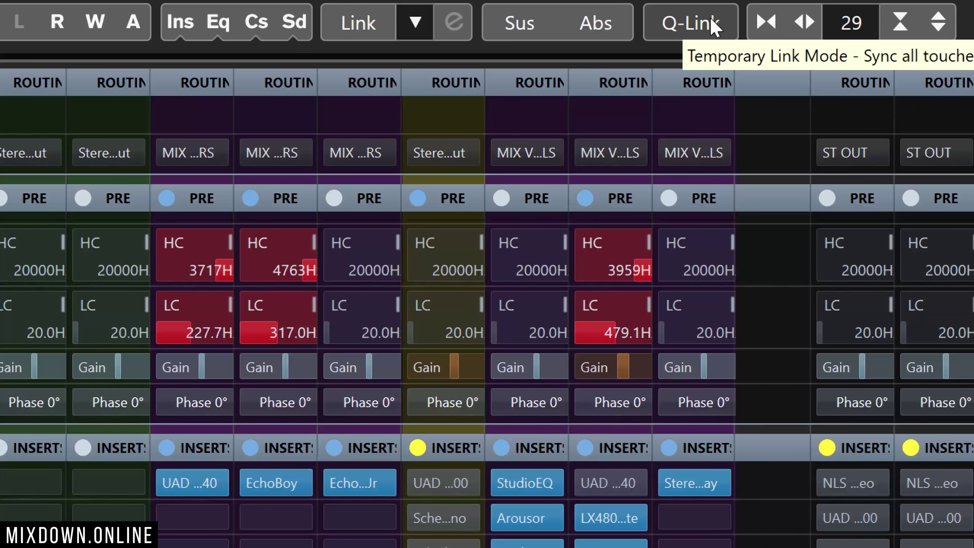
click(703, 19)
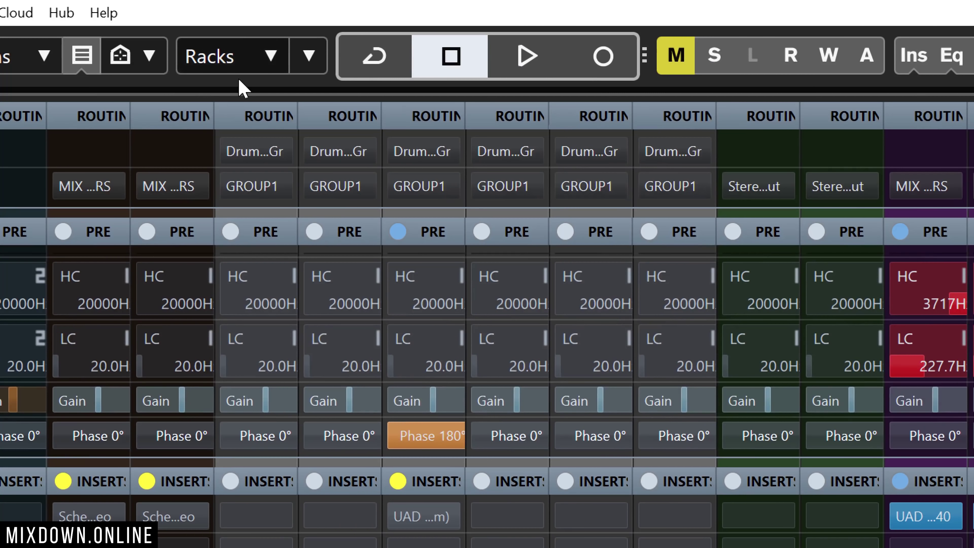
- Check that Direct Routing is among the displayed rack types, and collapse and expand the Direct Routing rack
click(213, 55)
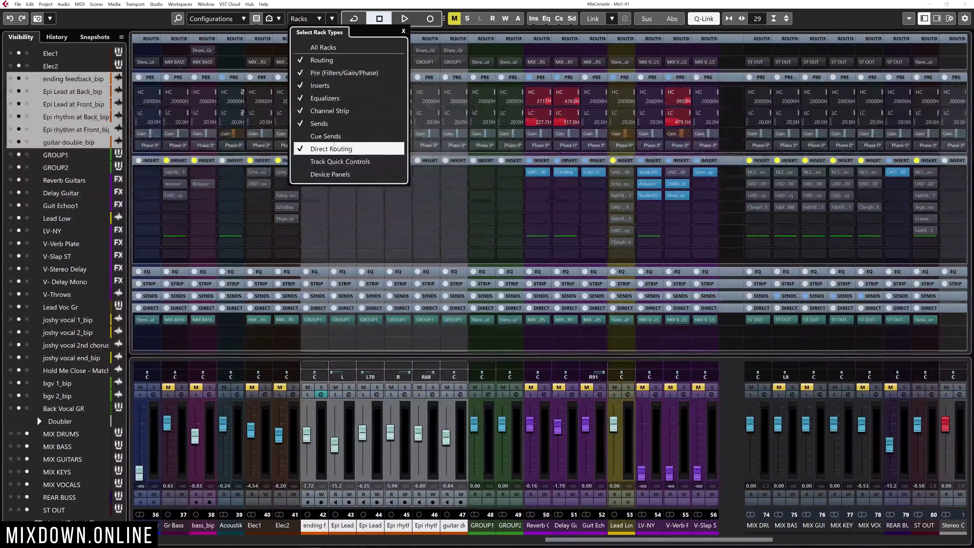
click(318, 311)
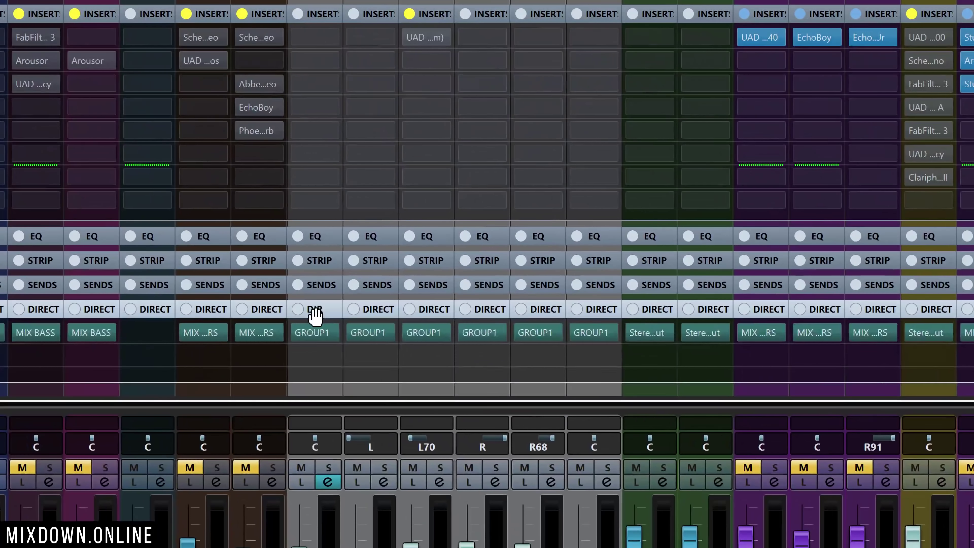
click(317, 312)
click(317, 312)
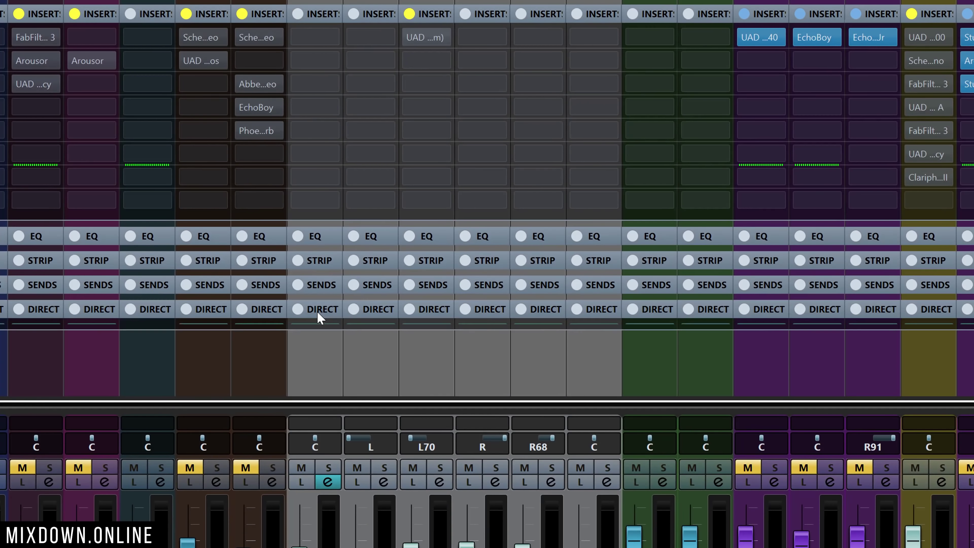
click(318, 312)
click(318, 312)
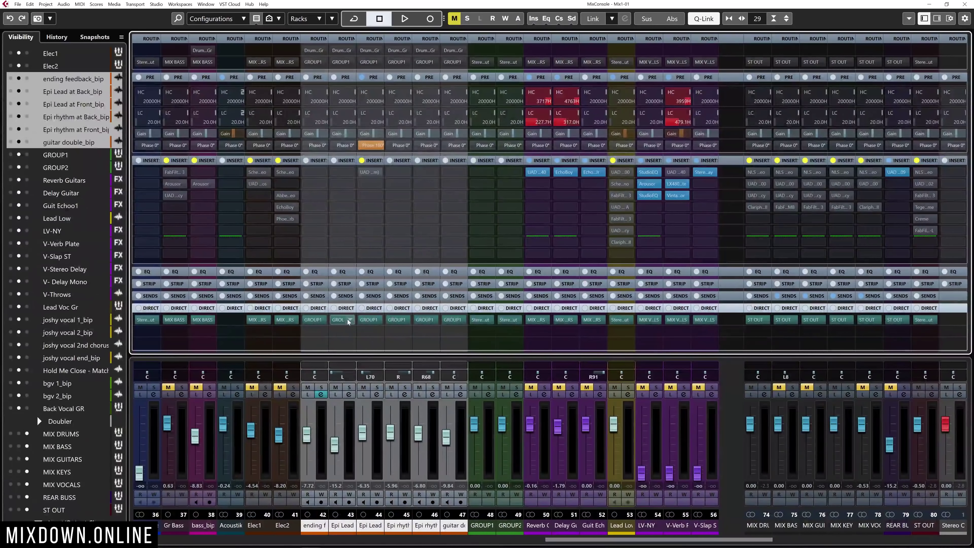
- Assign GROUP2 to the second direct routing slot of the selected guitar channels
click(323, 337)
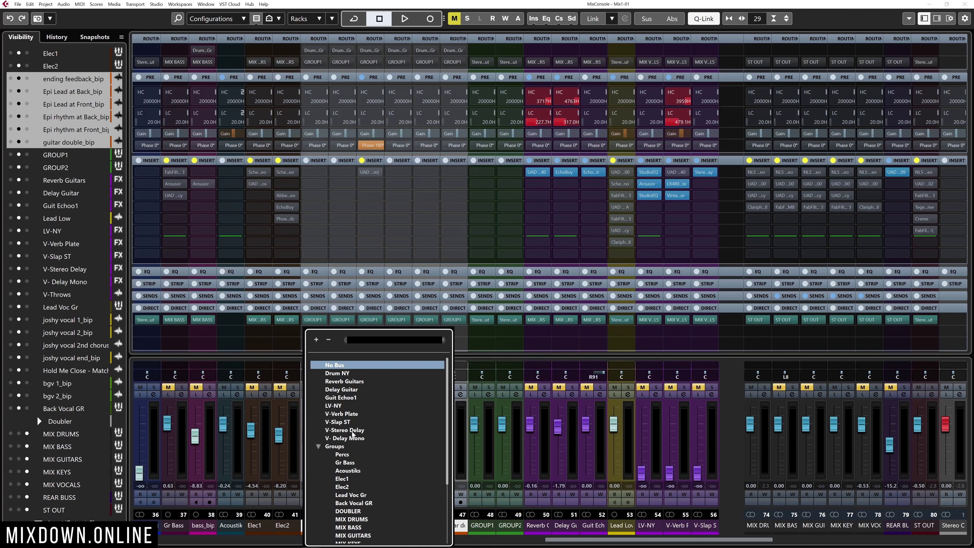
scroll(355, 433, down, 3)
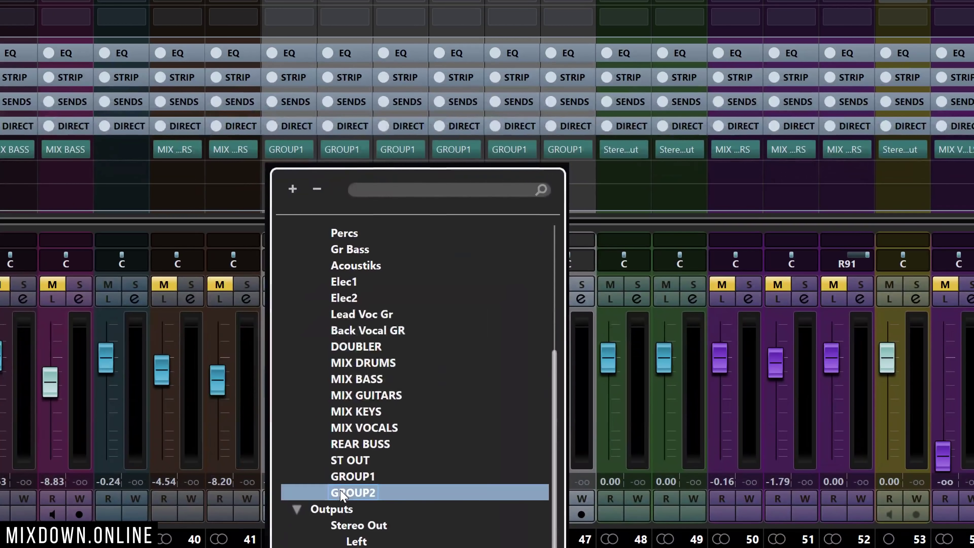
click(341, 492)
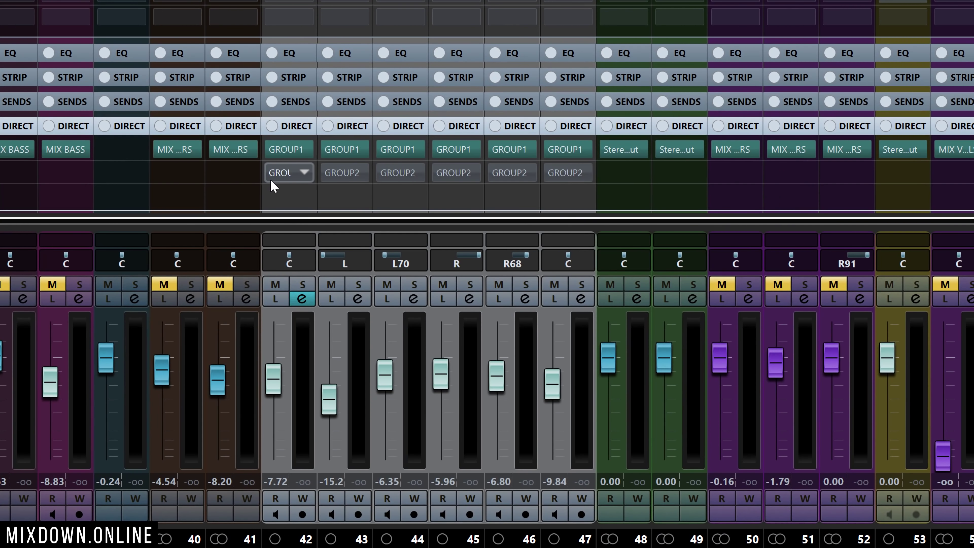
click(291, 126)
click(292, 125)
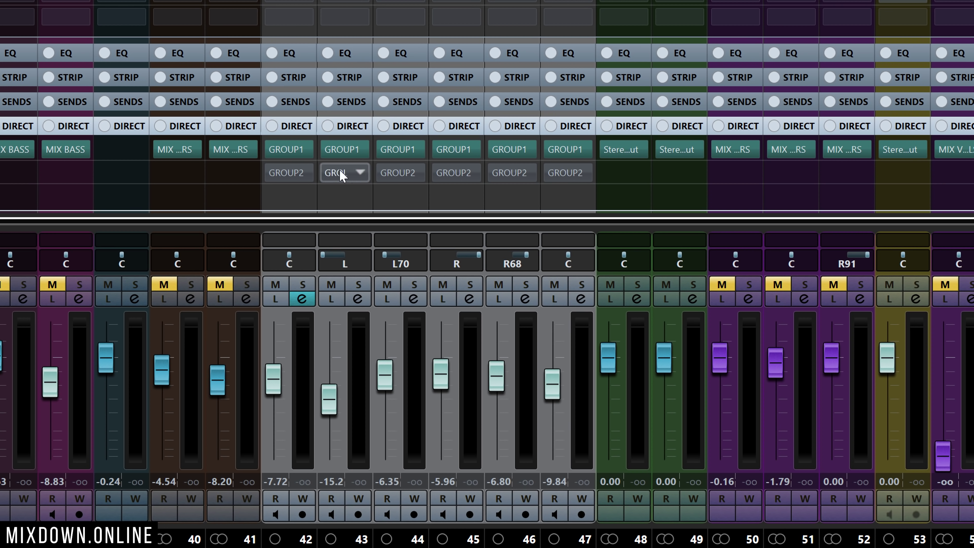
- Switch the guitar channels' direct routing between GROUP1 and GROUP2, and activate both destinations simultaneously
click(280, 173)
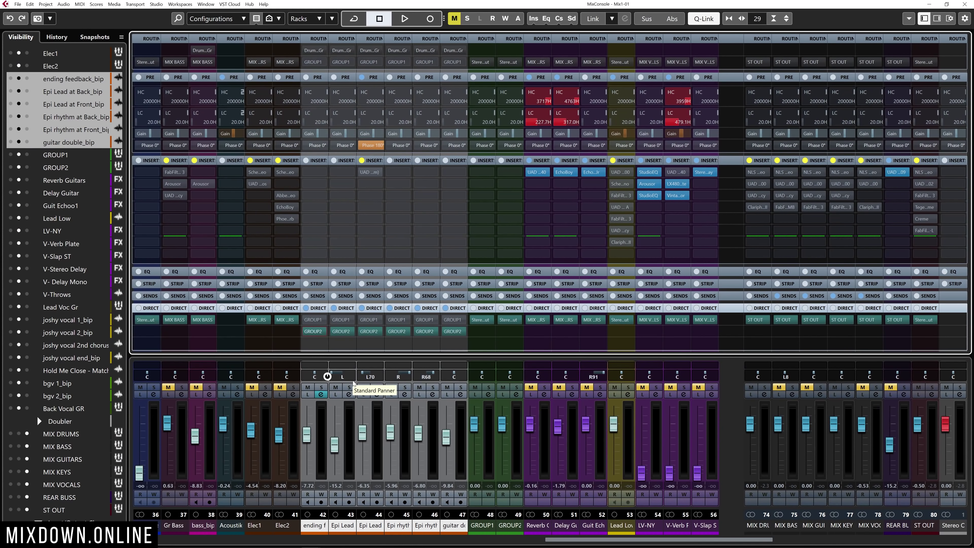
click(312, 322)
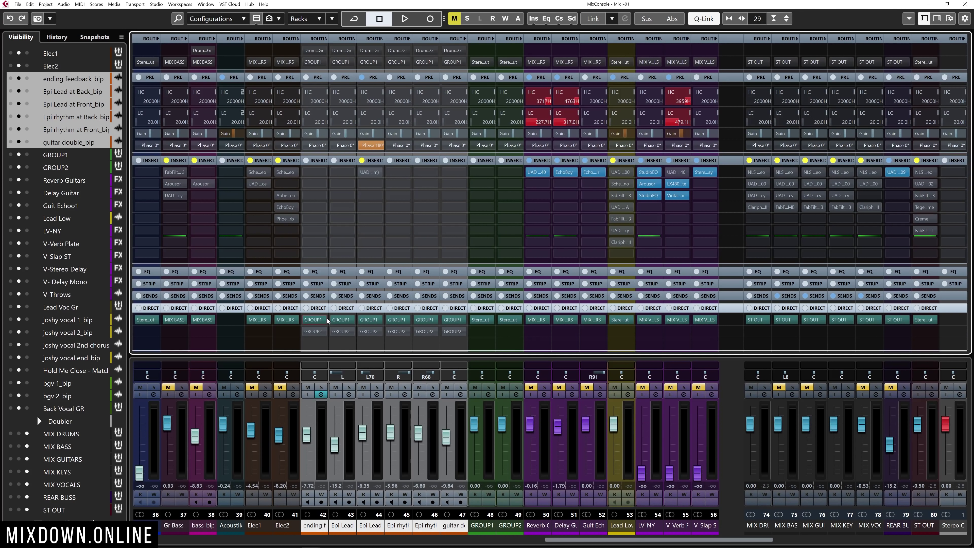
click(312, 331)
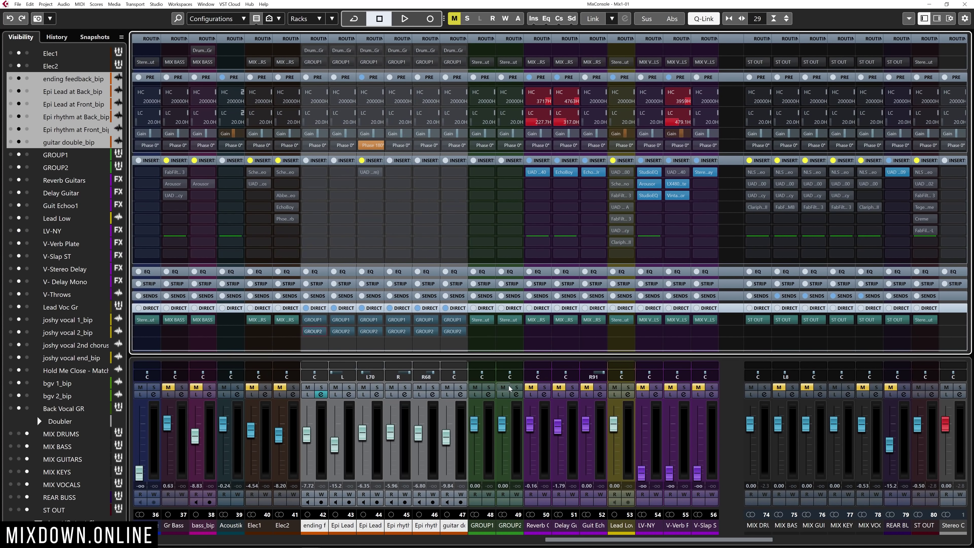
- Audition the guitar group channels GROUP1 and GROUP2 by toggling their solo and running short playback
click(490, 388)
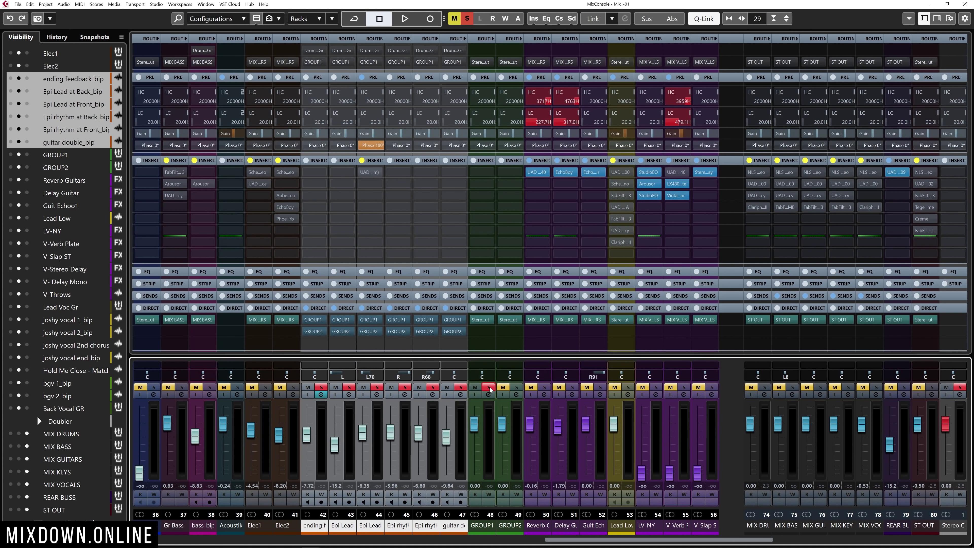
key(space)
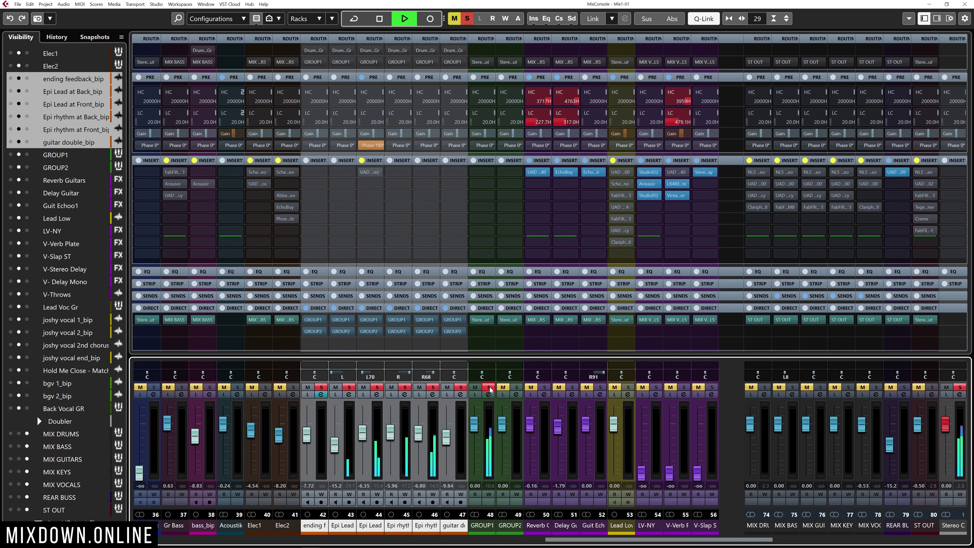
key(space)
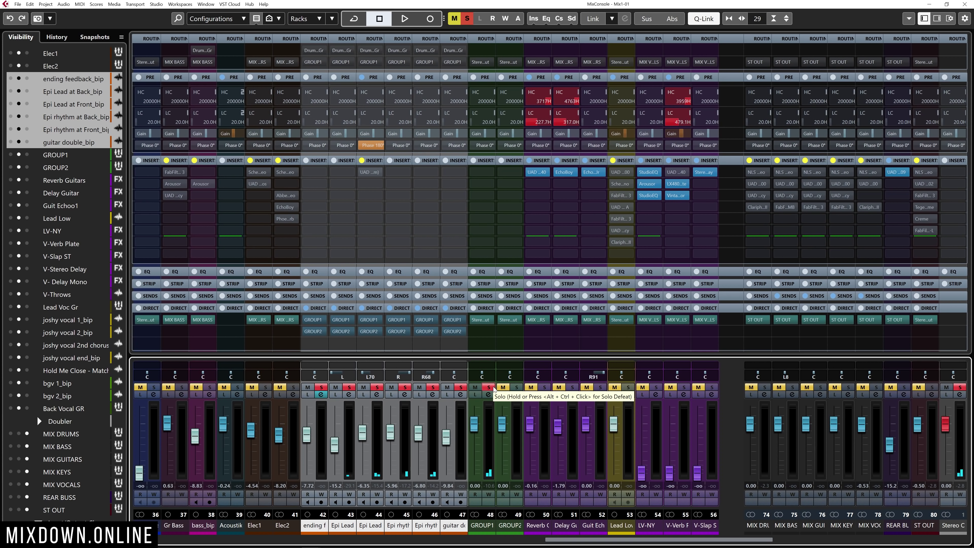
click(493, 388)
click(516, 387)
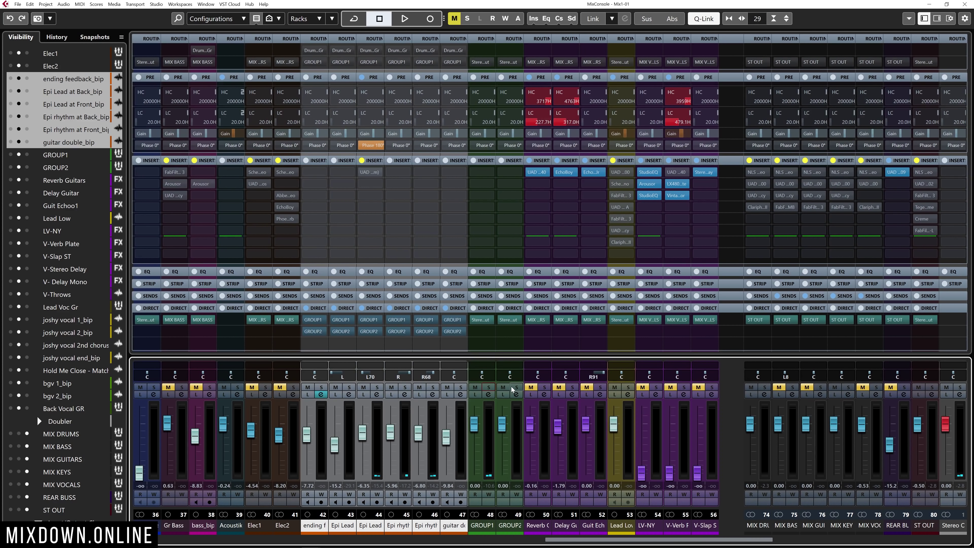
key(space)
click(489, 388)
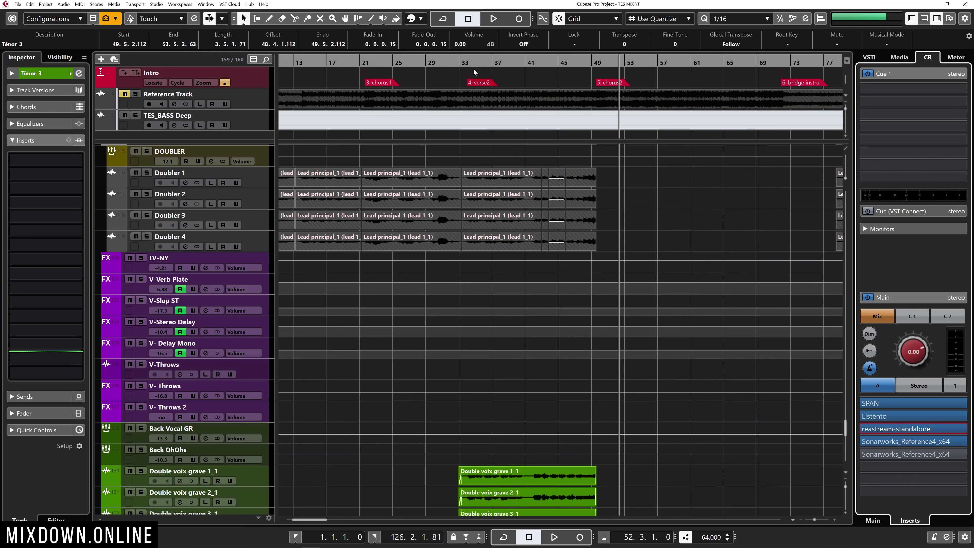
- Place the project cursor at the verse2 marker and look up the key command assigned to the Shuttle Play 1/2x transport function
click(468, 63)
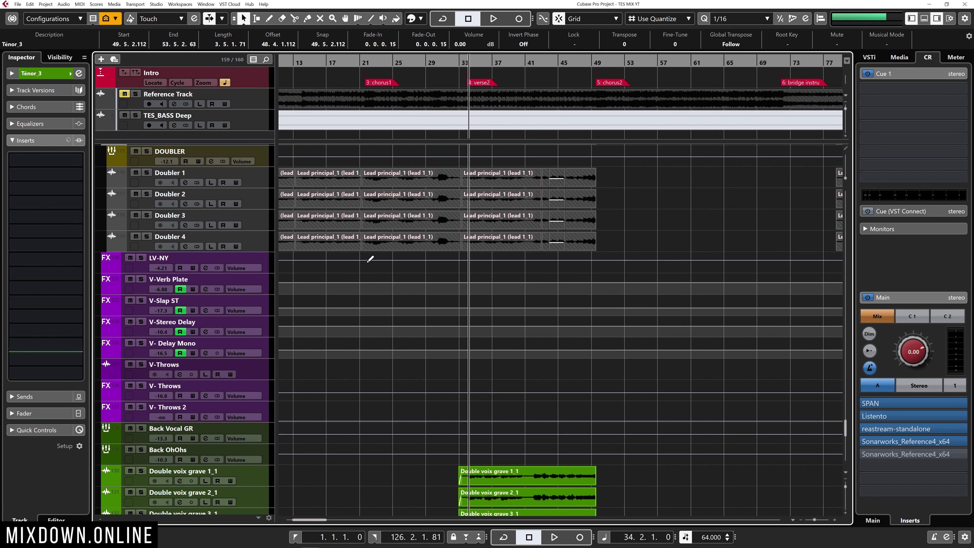
click(30, 5)
click(50, 269)
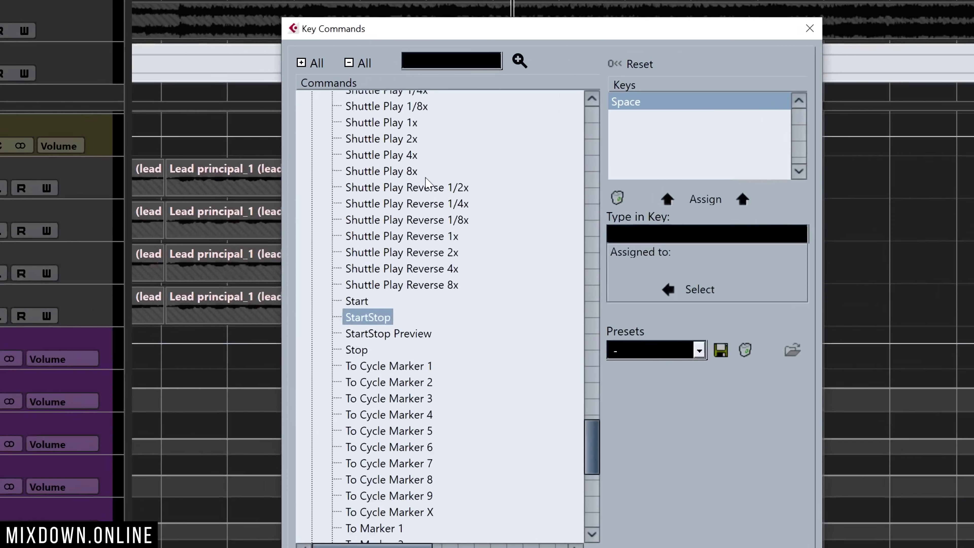
scroll(429, 182, up, 20)
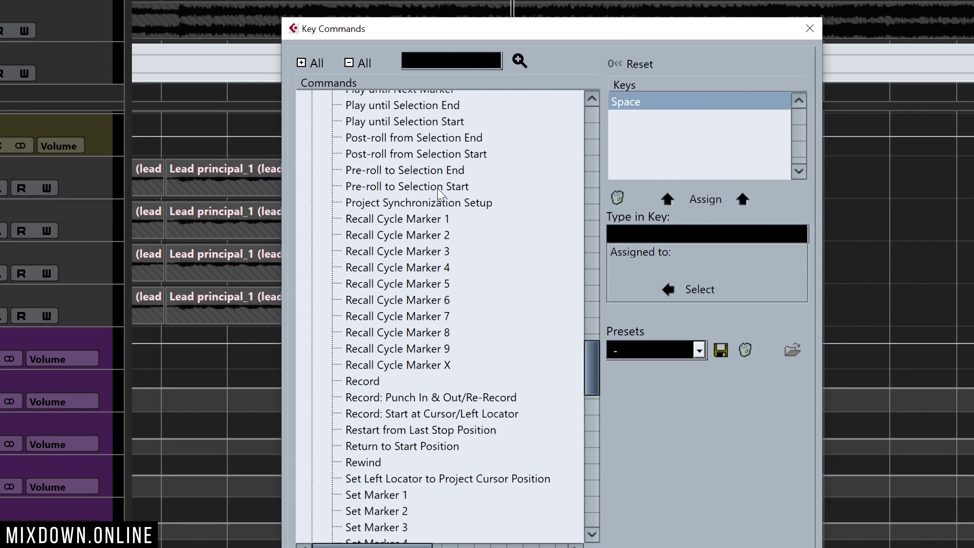
scroll(439, 189, up, 15)
scroll(396, 288, down, 14)
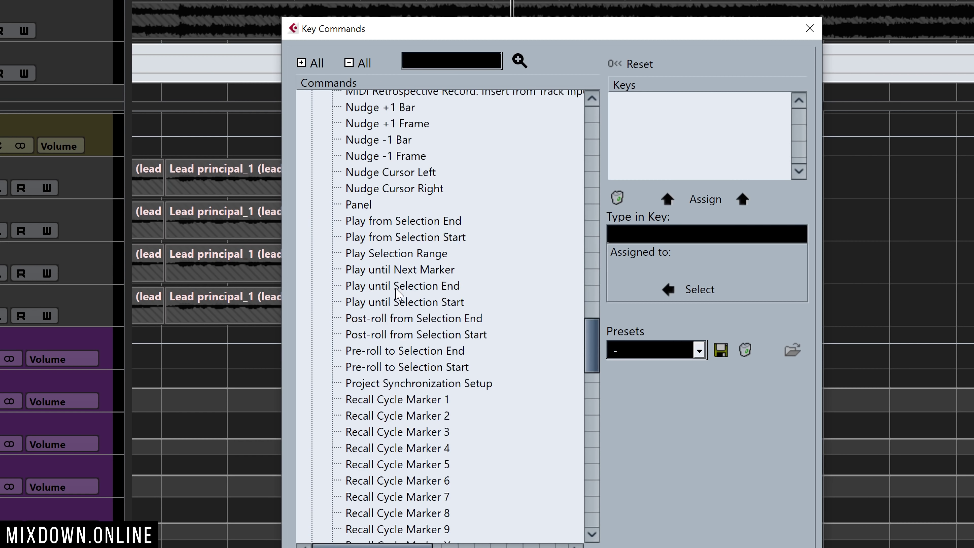
scroll(399, 294, down, 7)
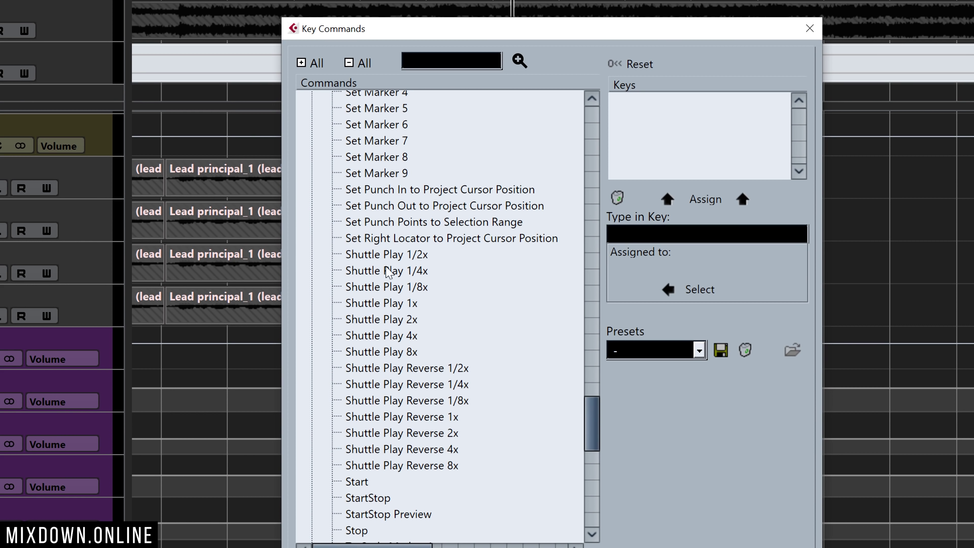
click(369, 255)
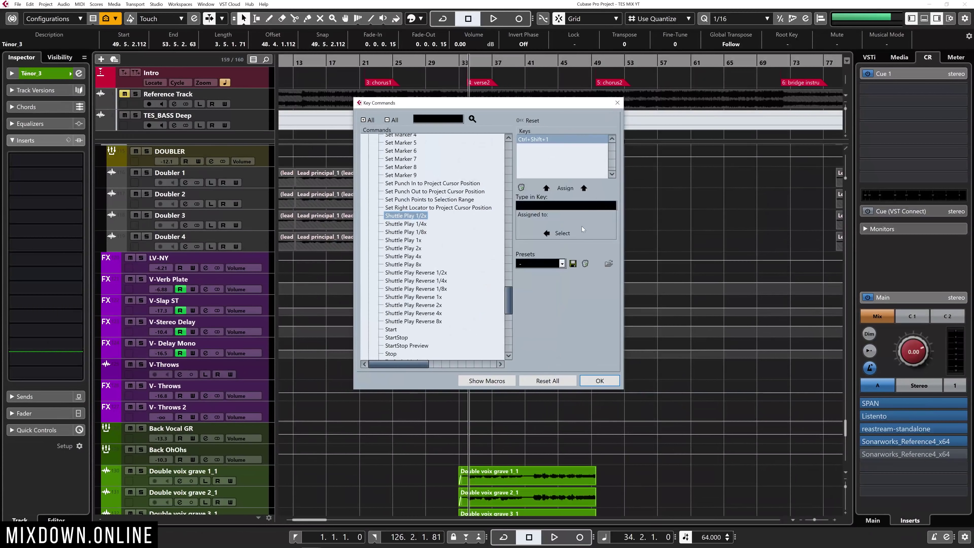
click(604, 384)
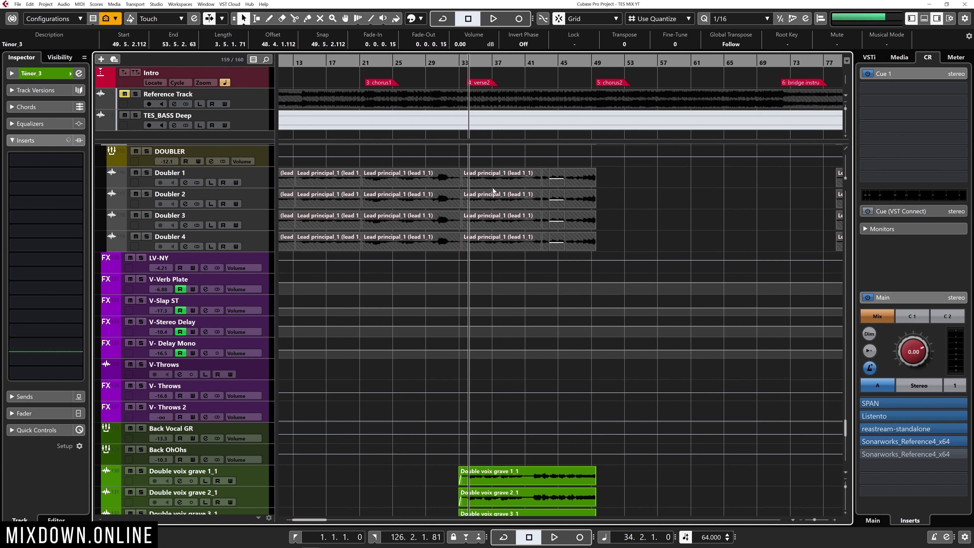
- Audition the song from the verse2 section by repeatedly starting and stopping playback
key(space)
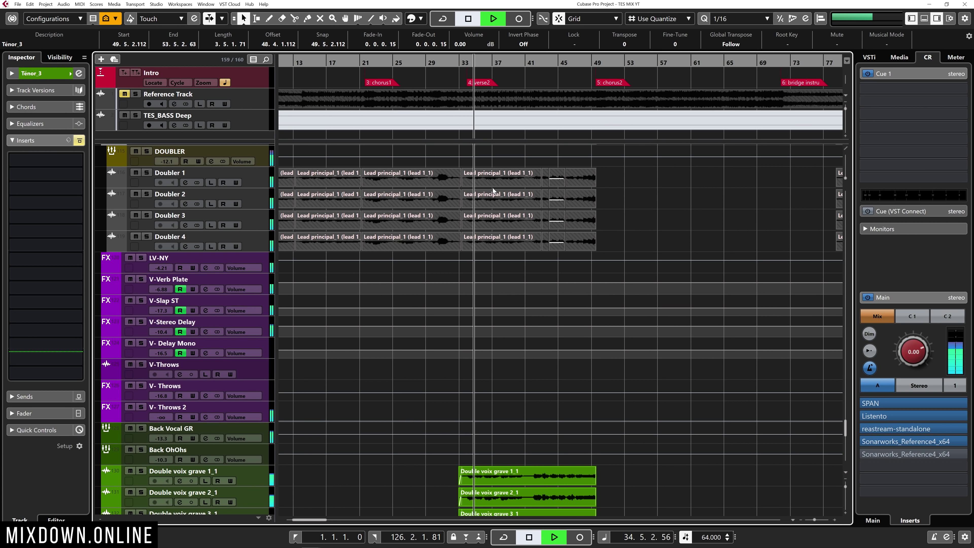
key(space)
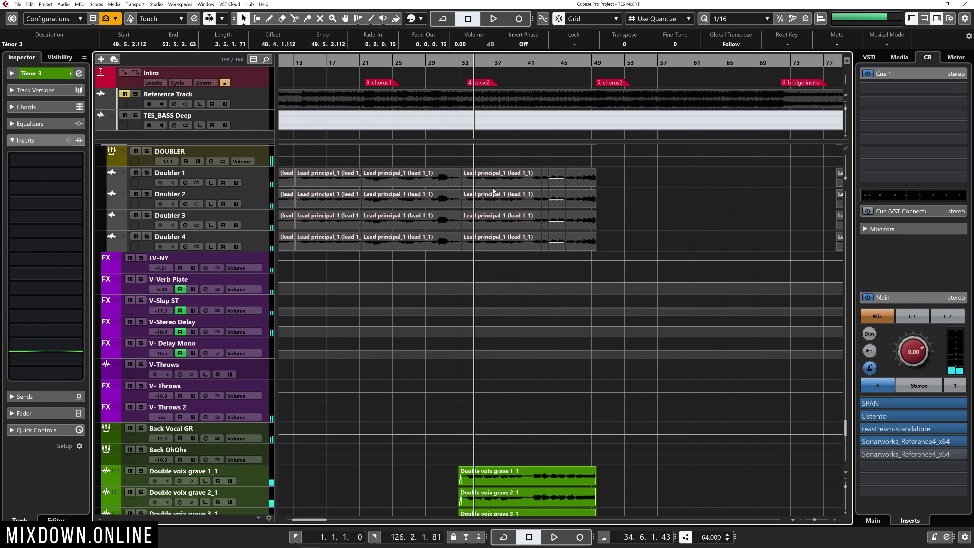
key(space)
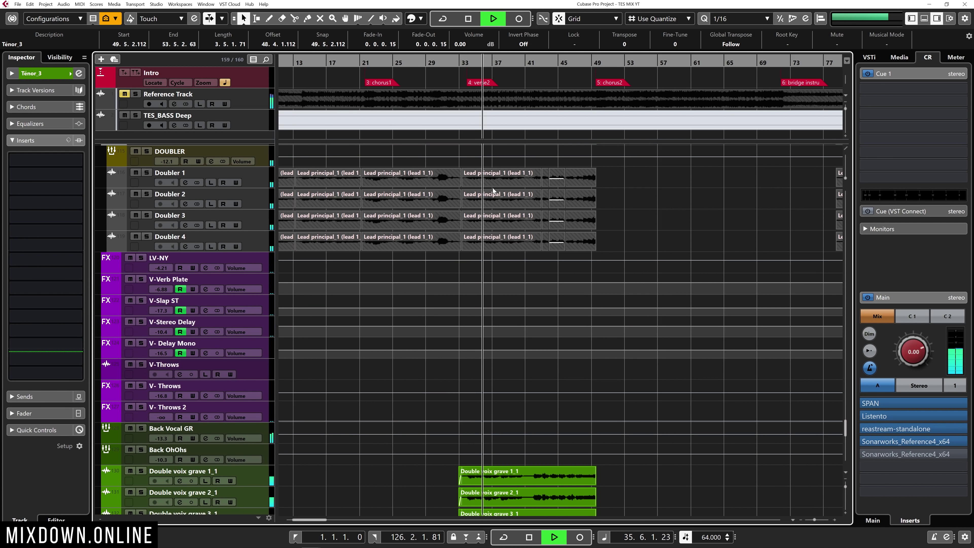
key(space)
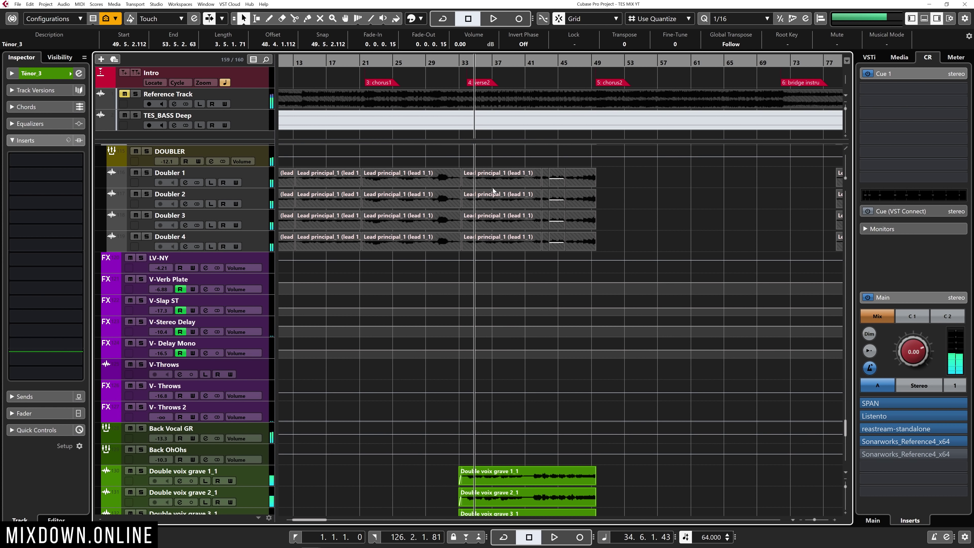
key(space)
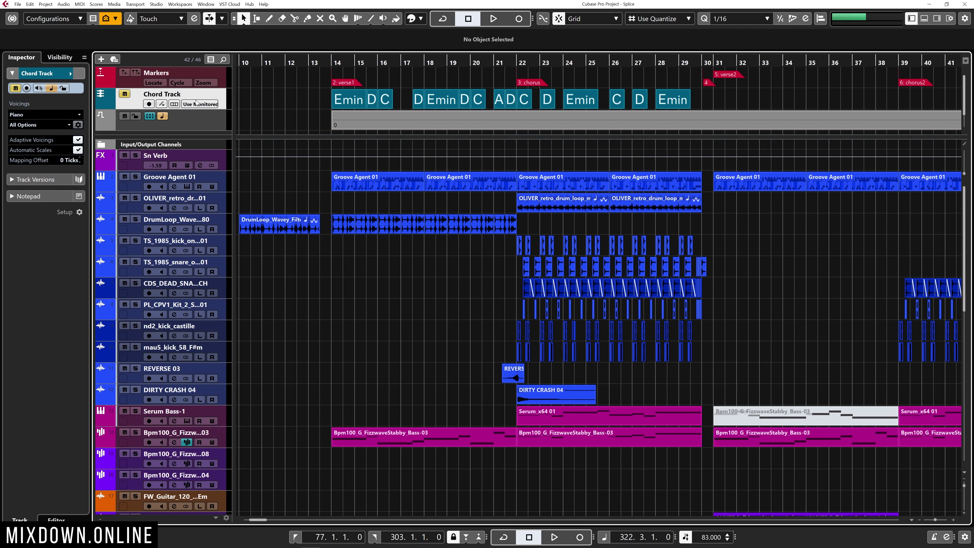
- Select the verse1 and chorus chord events on the Chord Track and open their Root Key choices
drag(715, 100, 308, 93)
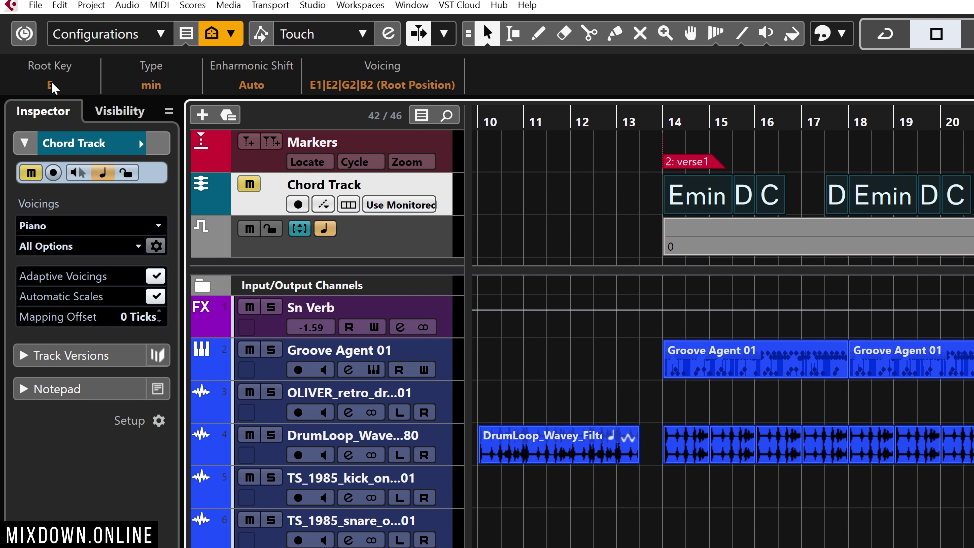
click(52, 88)
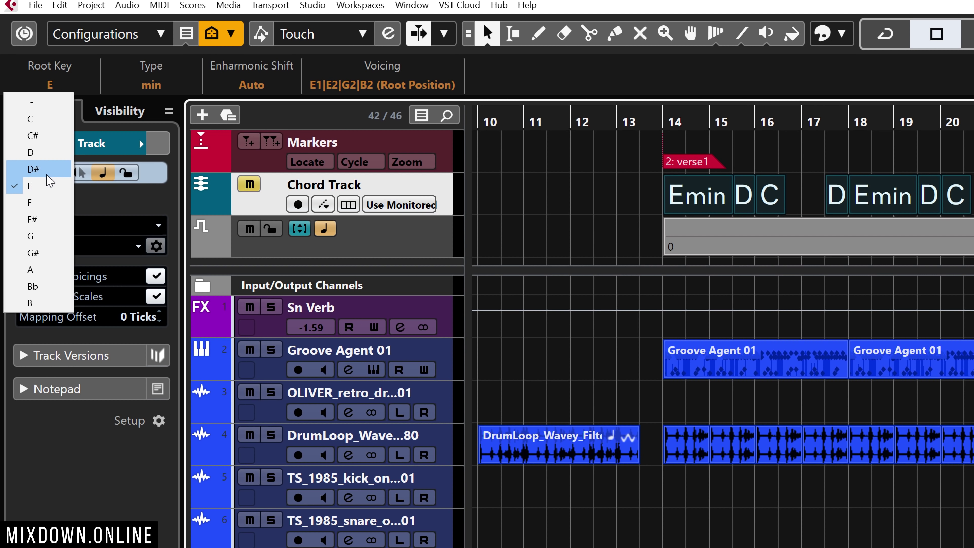